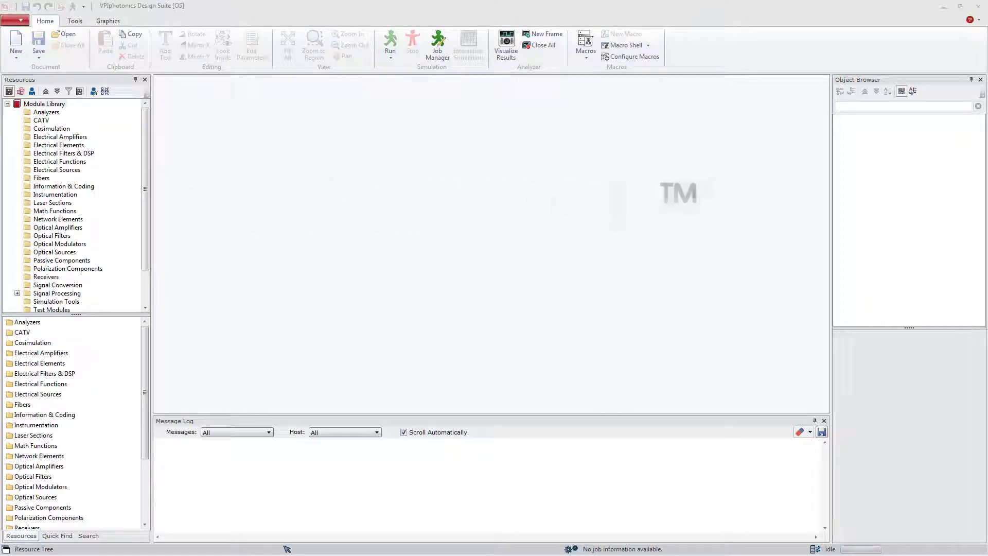
# - Open the recent Gaussian Pulse Propagation demo and its Part 1.vtmu schematic
pyautogui.click(15, 20)
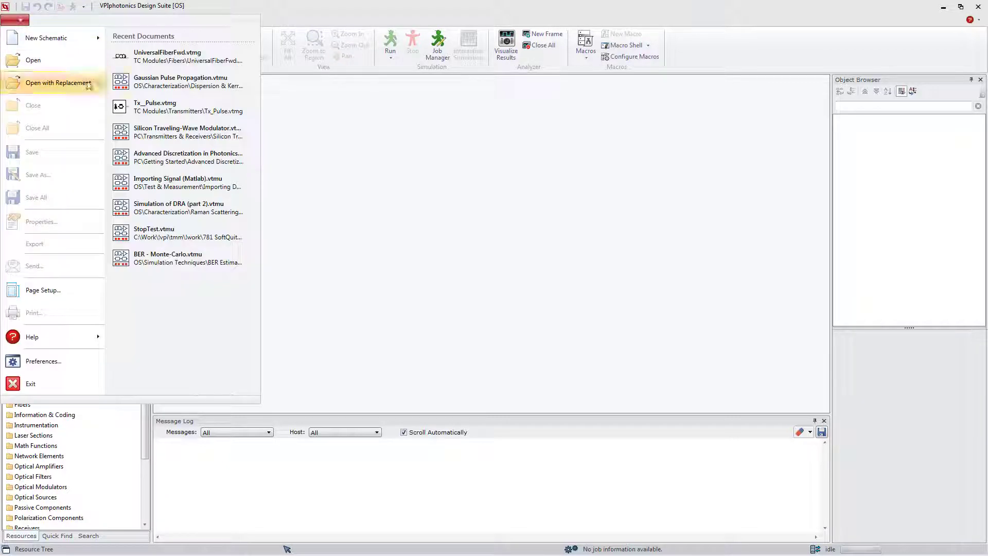
pyautogui.click(154, 87)
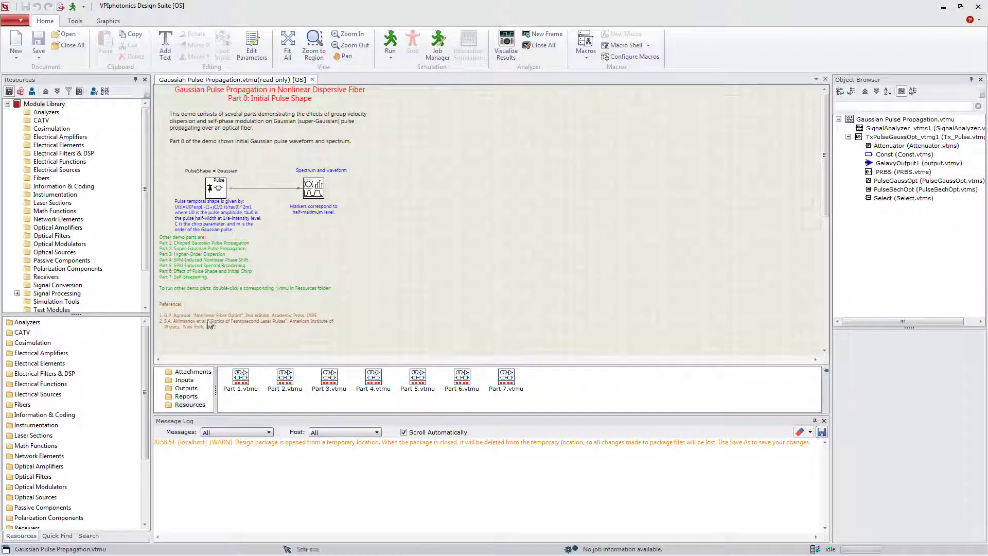
pyautogui.click(241, 382)
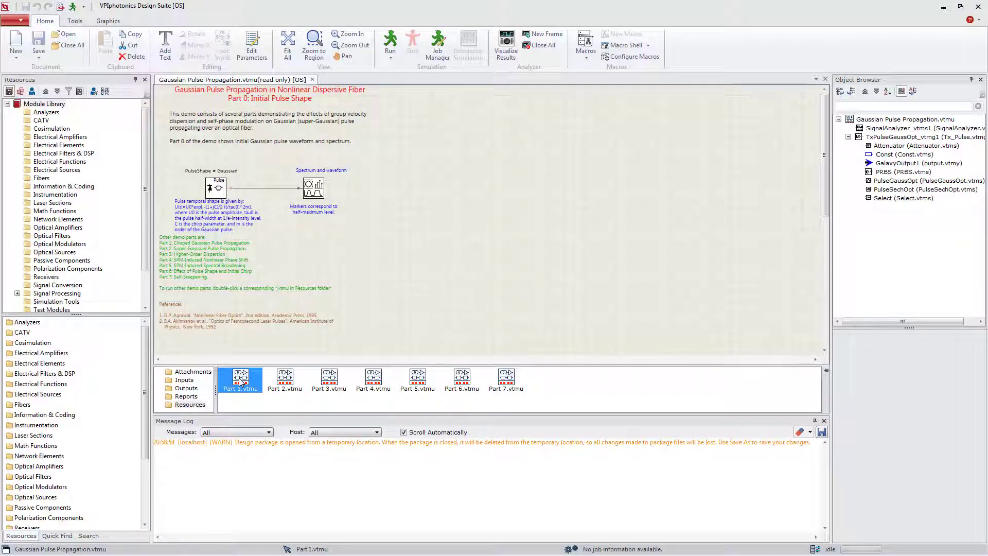
pyautogui.doubleClick(241, 382)
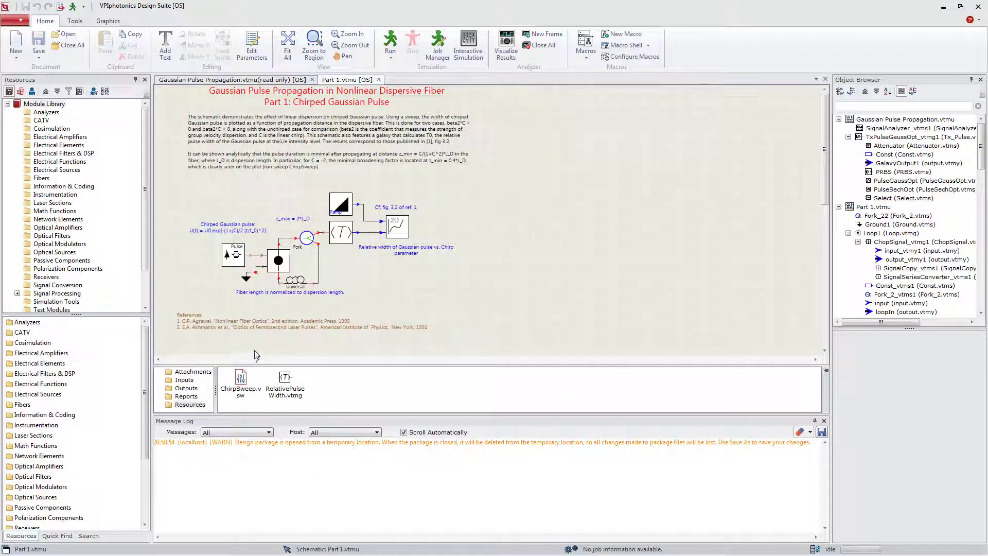
# - Look inside the Universal fiber module of Part 1 and examine the parameters of its inner fiber model
pyautogui.rightClick(299, 282)
pyautogui.click(353, 476)
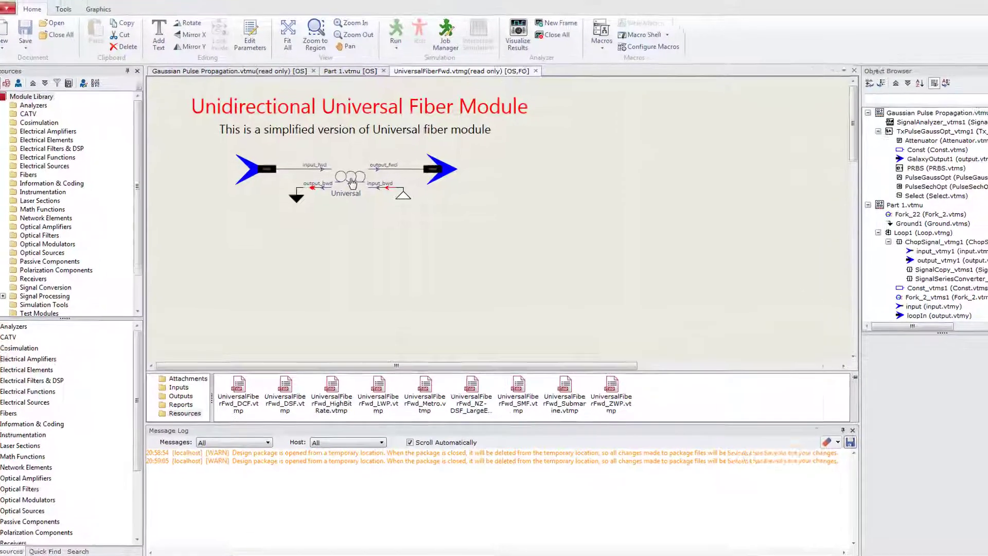
pyautogui.doubleClick(349, 185)
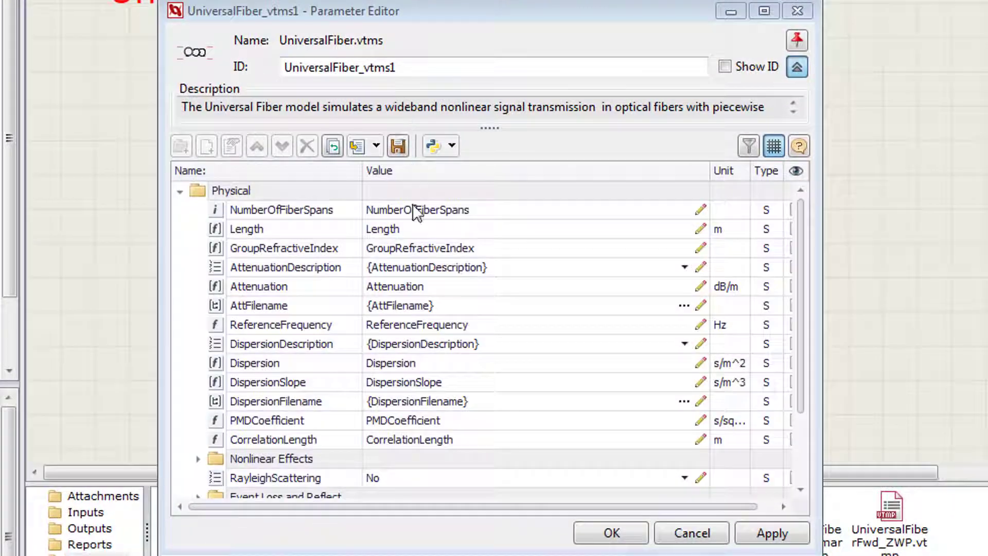
pyautogui.click(691, 531)
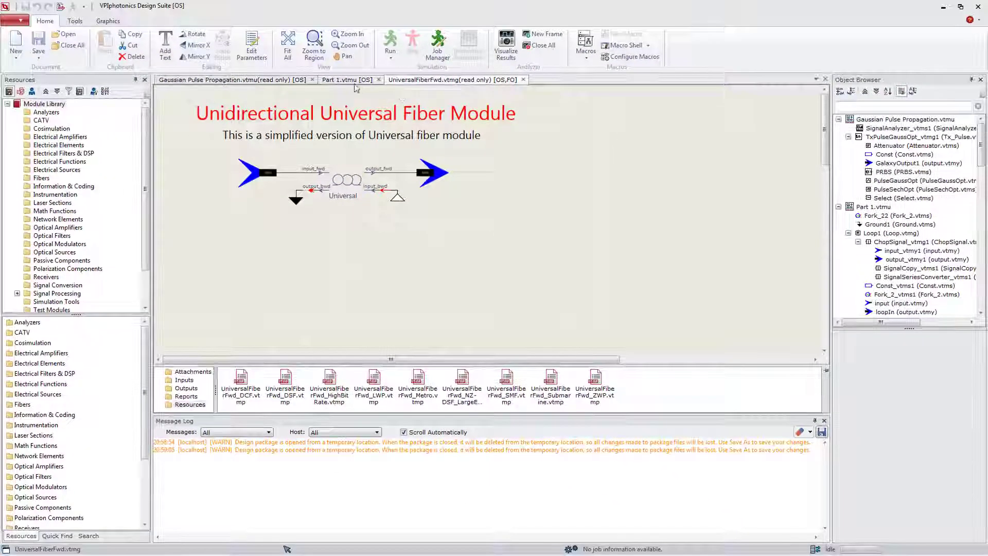
# - Return to Part 1.vtmu and examine the Length expression of its Universal fiber module without changing it
pyautogui.click(346, 79)
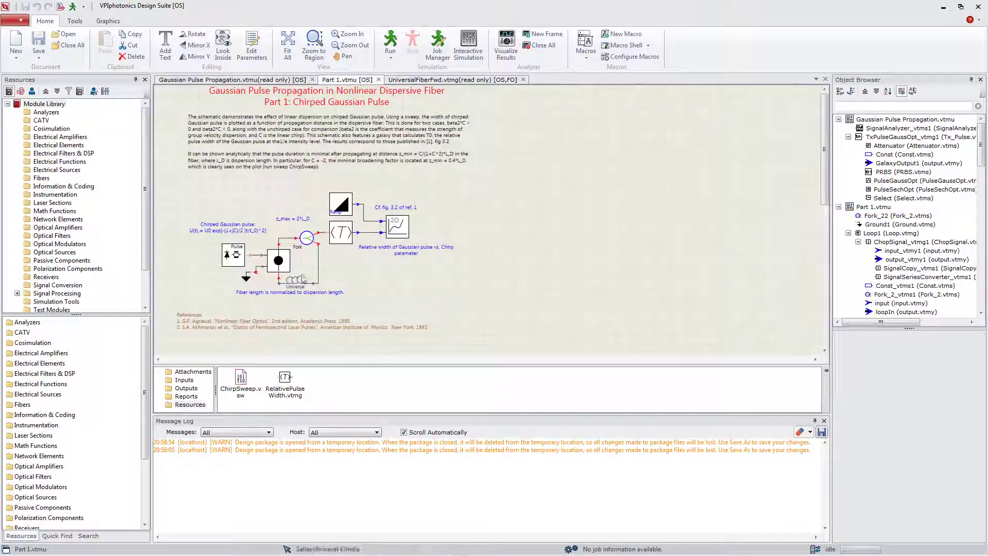
pyautogui.doubleClick(298, 280)
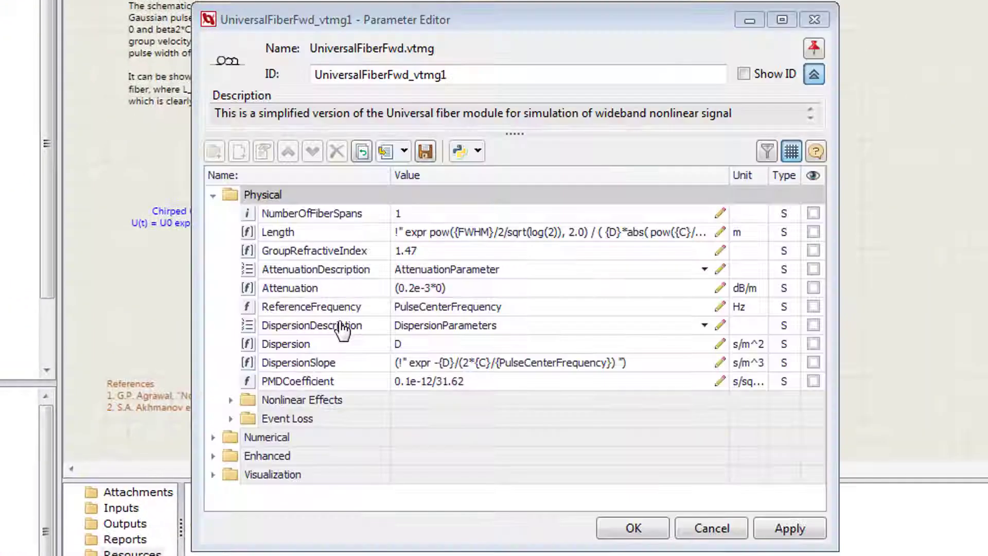
pyautogui.click(721, 233)
pyautogui.click(690, 410)
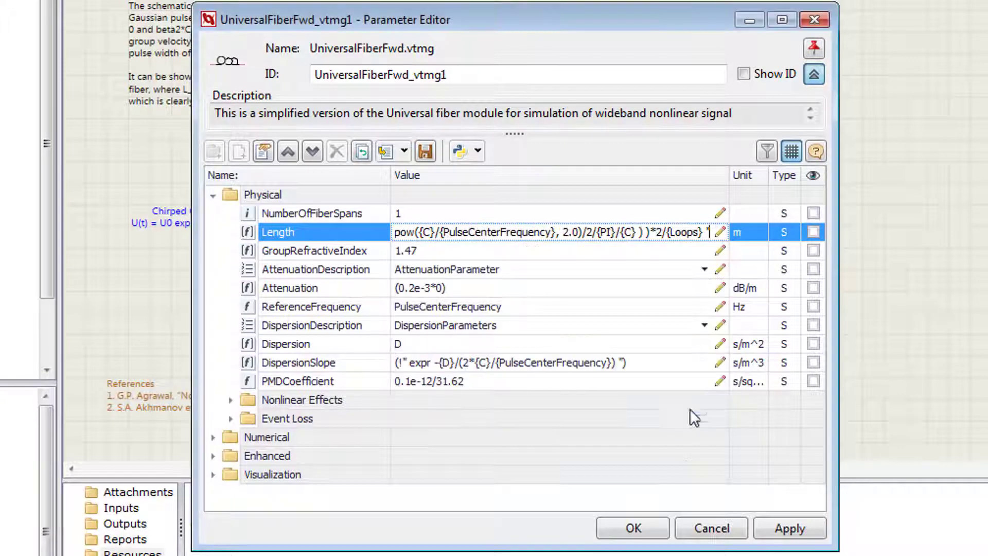
pyautogui.click(711, 529)
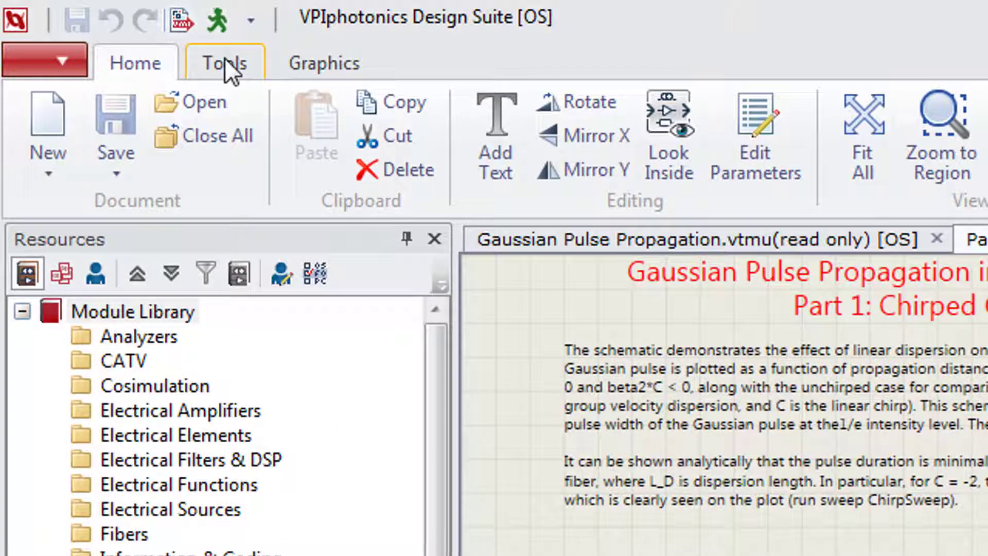
# - Show the Watch view in the same area as the Message Log
pyautogui.click(225, 57)
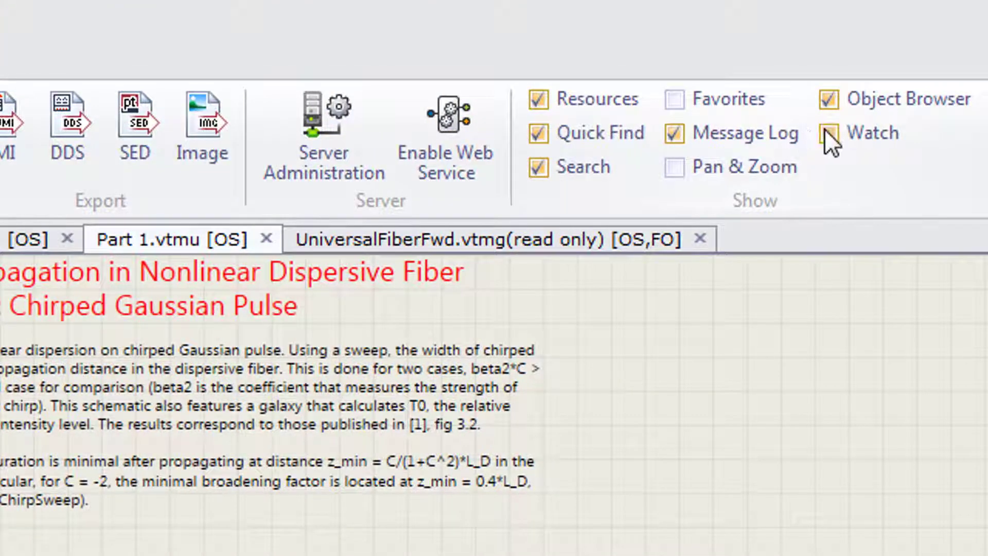
pyautogui.click(826, 131)
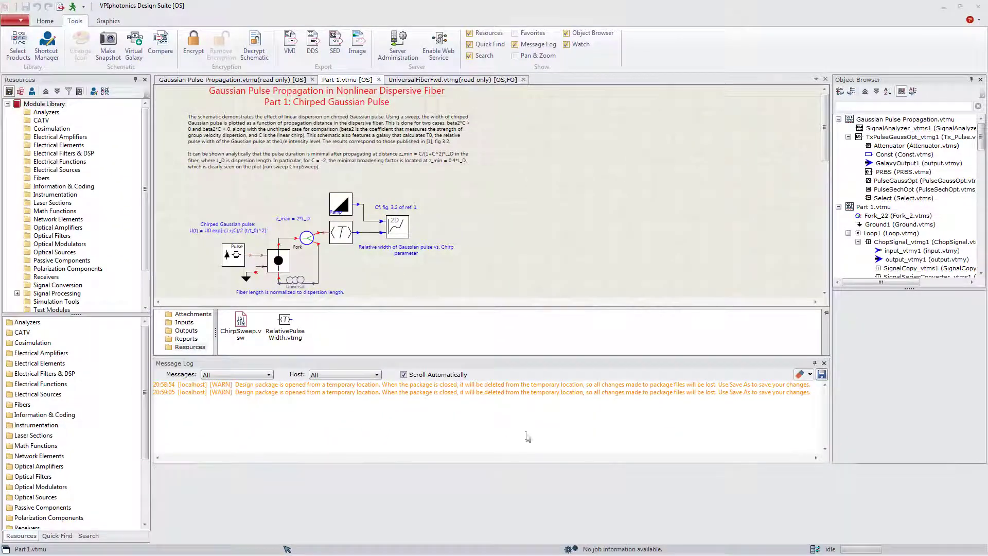
pyautogui.moveTo(528, 437); pyautogui.dragTo(496, 485)
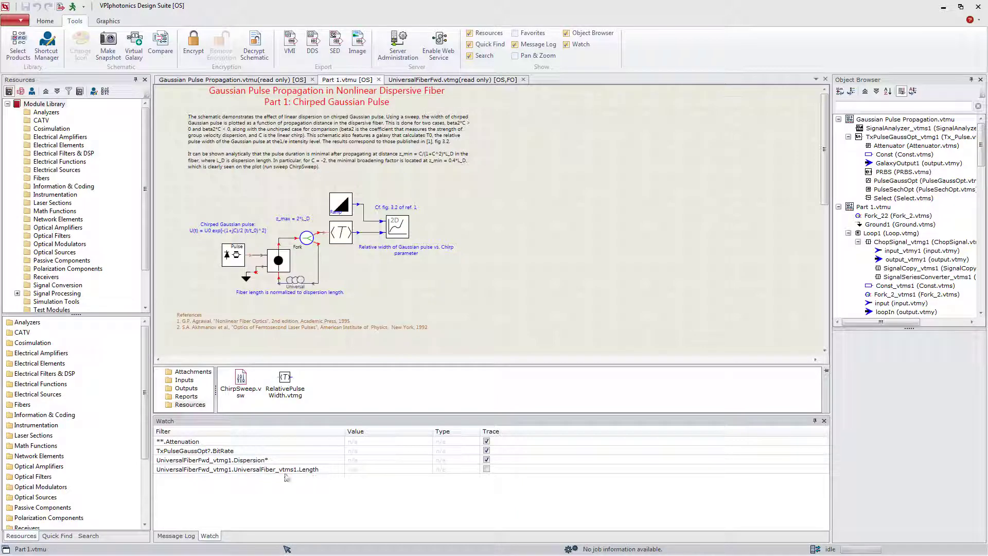
# - Add a watch on the Length parameter of the Universal fiber module in Part 1
pyautogui.doubleClick(297, 284)
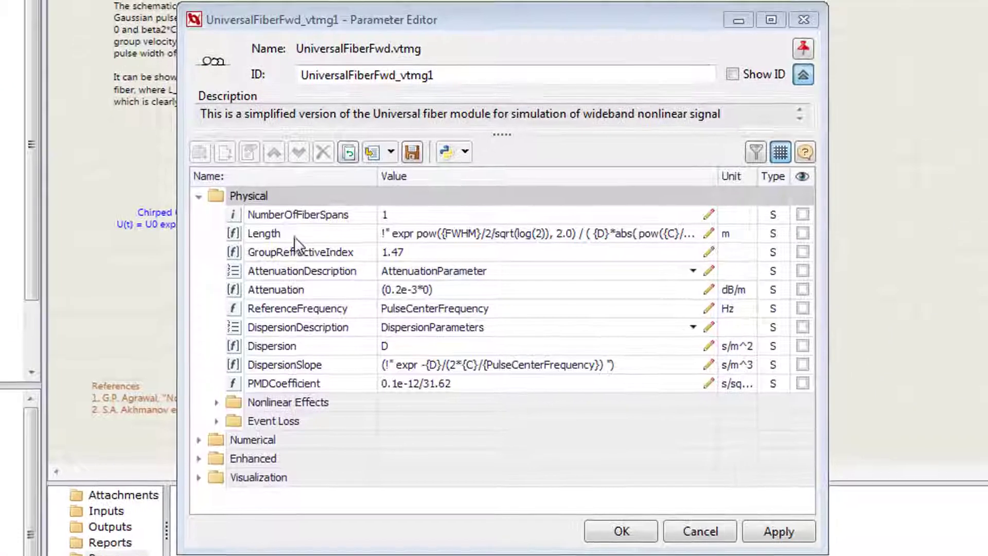
pyautogui.rightClick(275, 201)
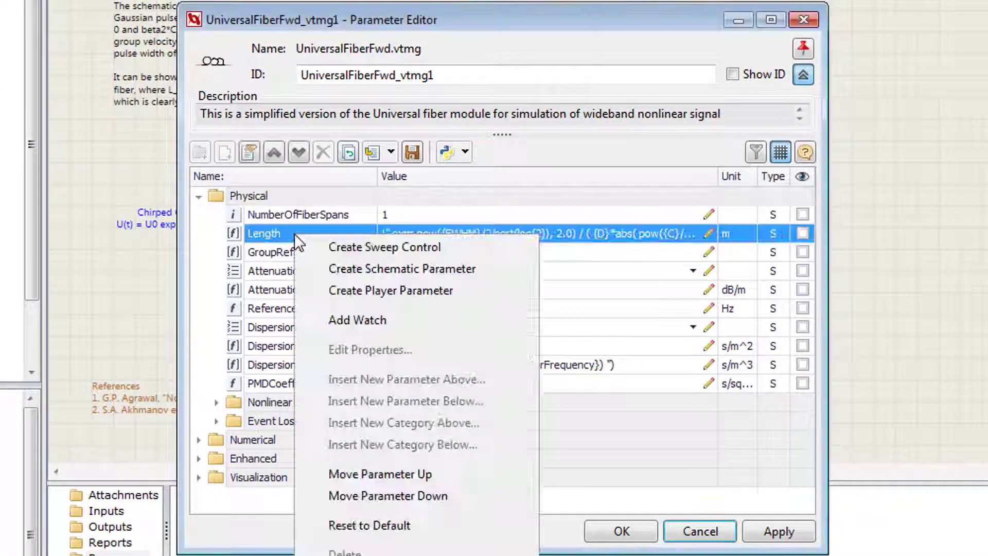
pyautogui.click(333, 323)
pyautogui.click(618, 531)
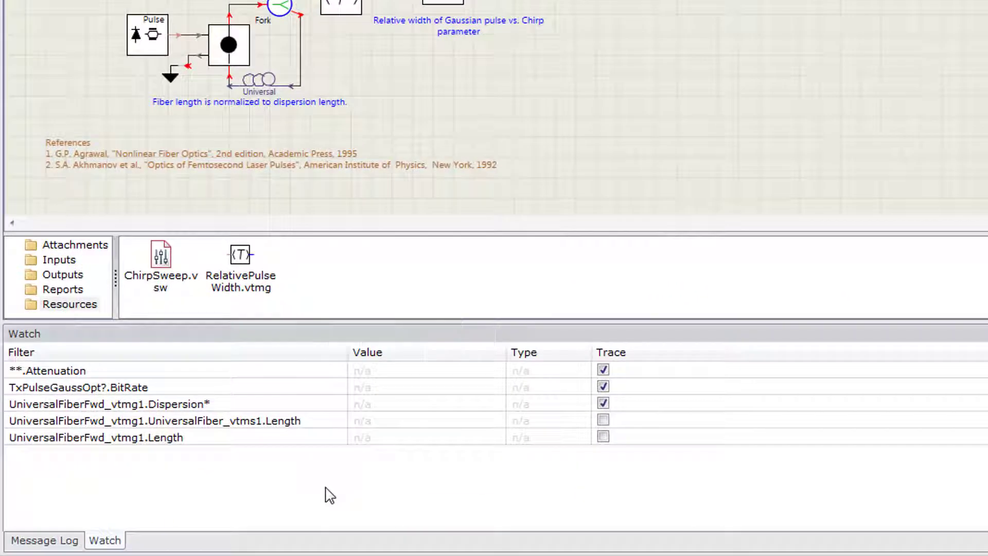
# - Add a watch with the filter TimeWindow and run the Part 1 simulation
pyautogui.rightClick(326, 486)
pyautogui.click(387, 331)
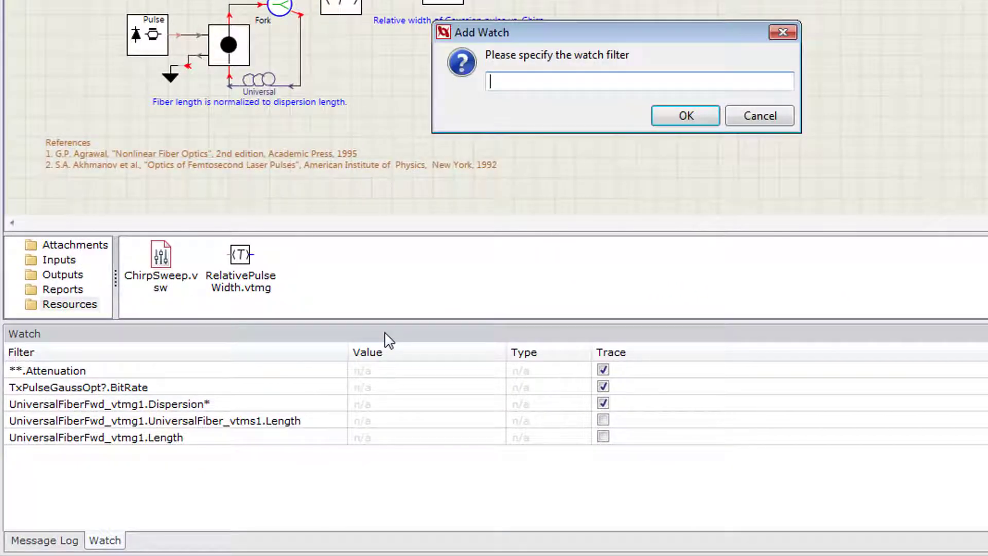
pyautogui.write('TimeWindow')
pyautogui.press('Return')
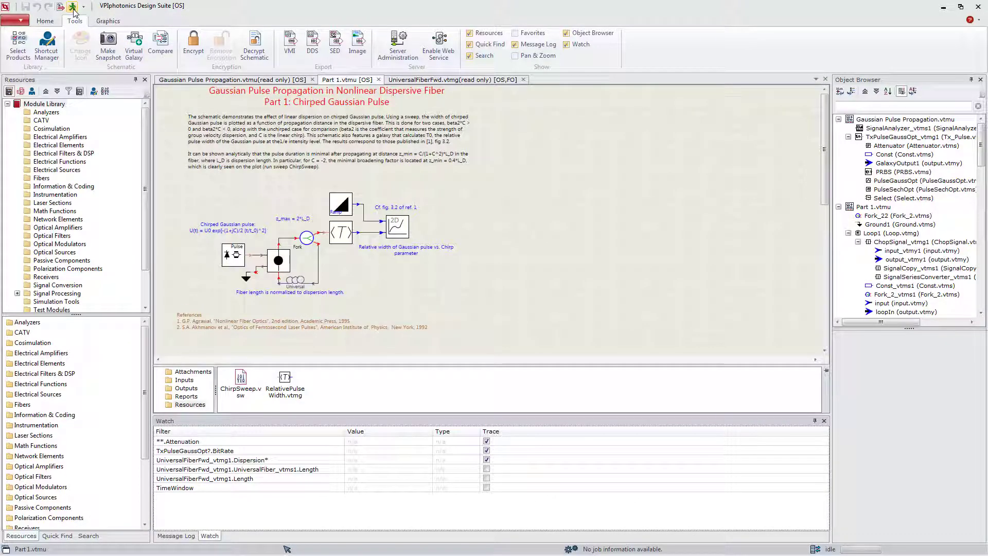
pyautogui.click(72, 8)
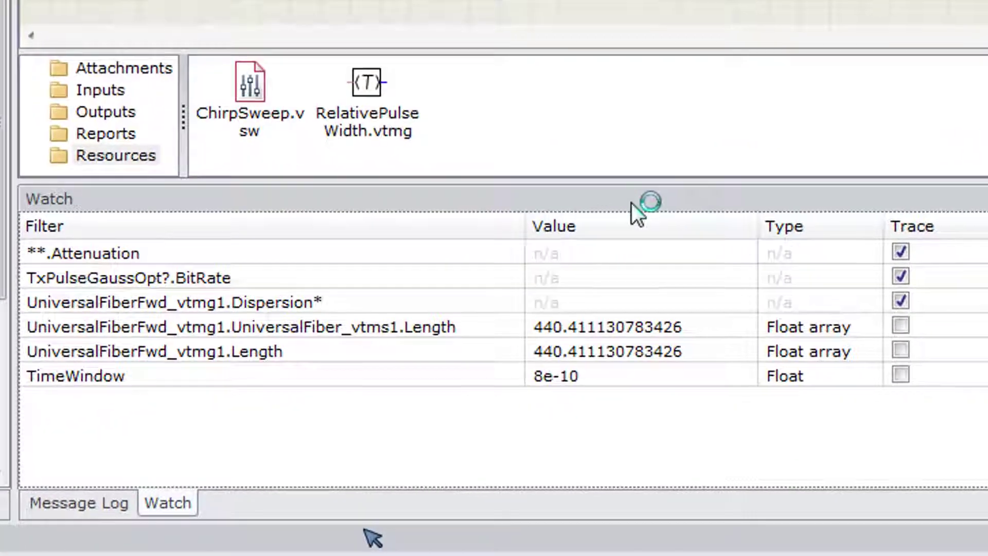
# - Enable tracing for the TimeWindow watch and rerun the simulation with the message log shown
pyautogui.click(901, 376)
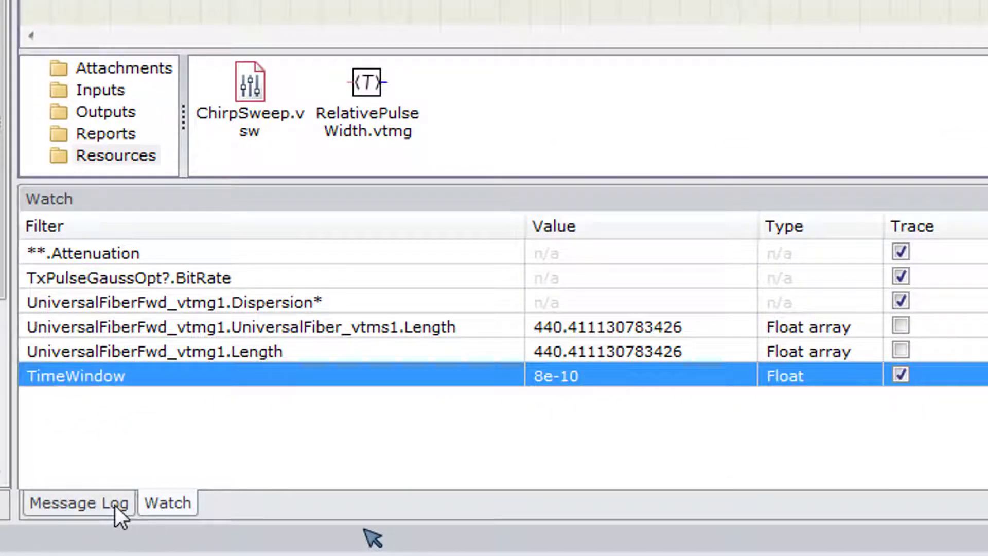
pyautogui.click(114, 504)
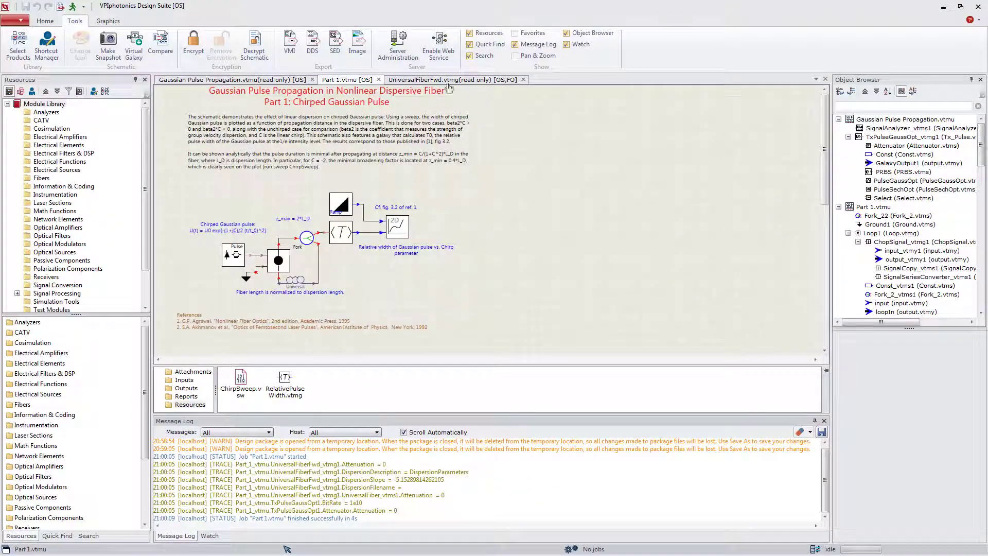
pyautogui.click(73, 7)
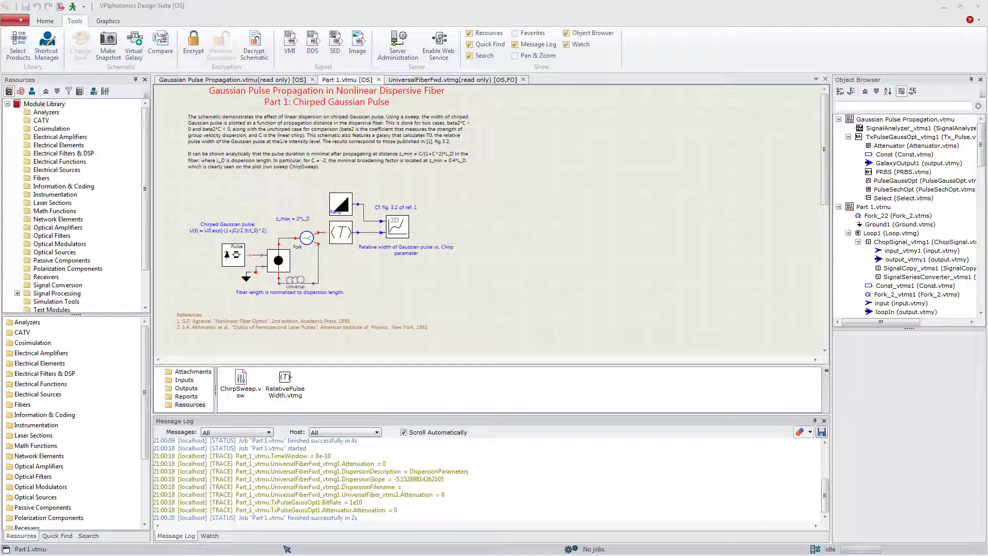
# - Inspect the Attenuator's parameters by following its Attenuation trace entry in the message log
pyautogui.click(326, 510)
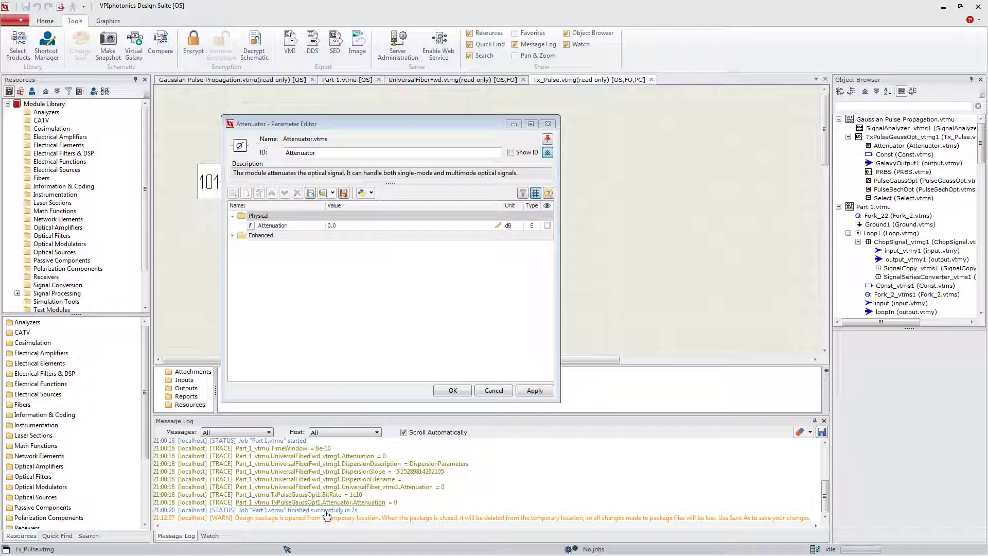
pyautogui.click(453, 391)
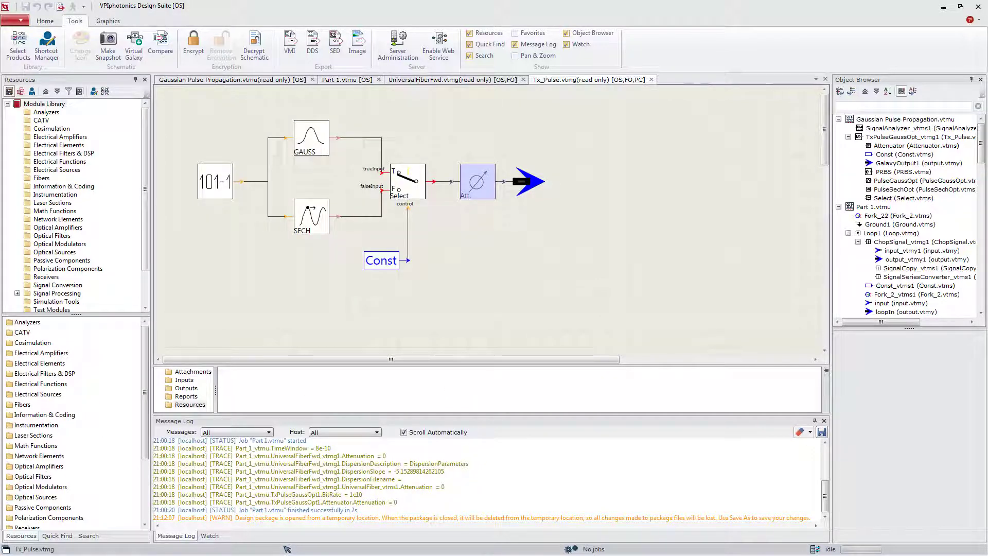
# - Return to the Part 1.vtmu schematic and evaluate its parameters without running the full simulation
pyautogui.click(50, 22)
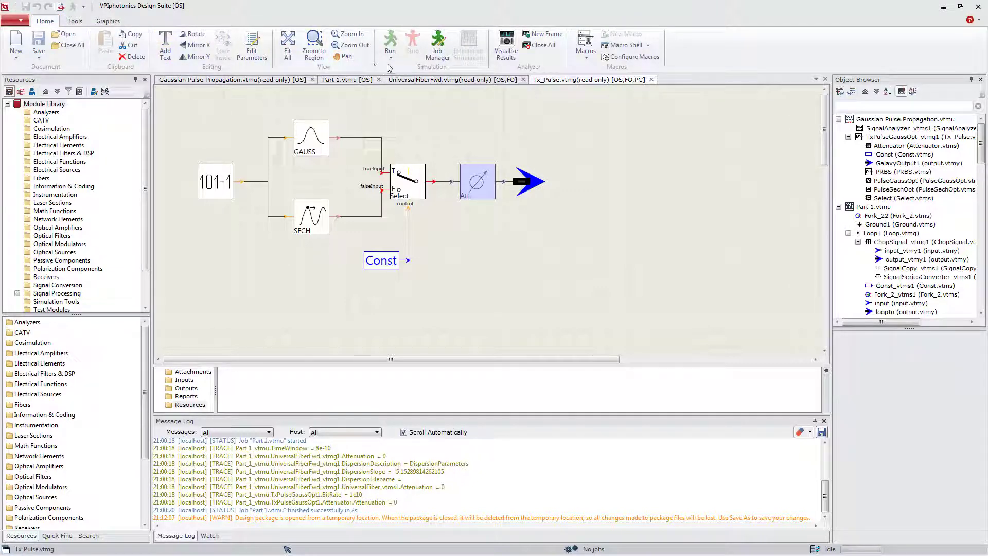
pyautogui.click(347, 79)
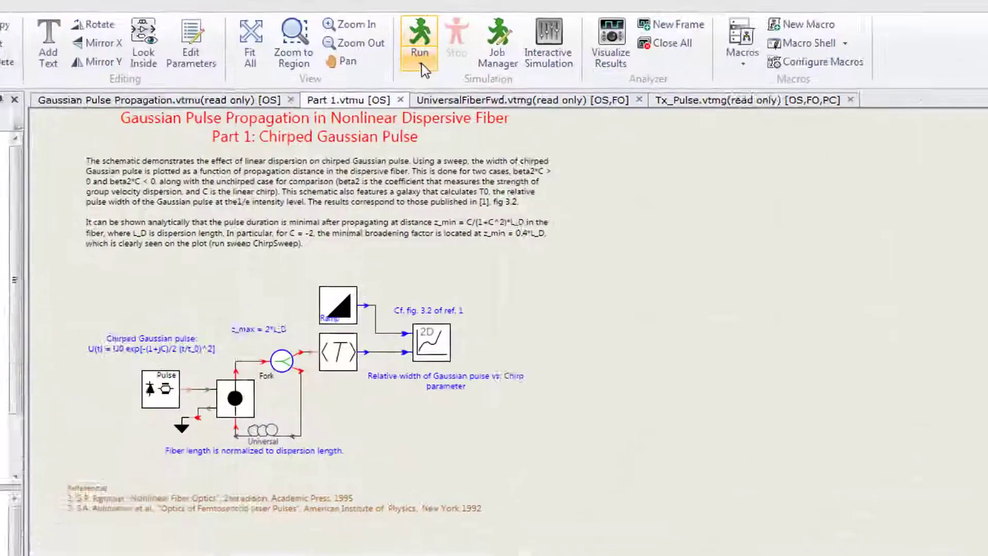
pyautogui.click(392, 57)
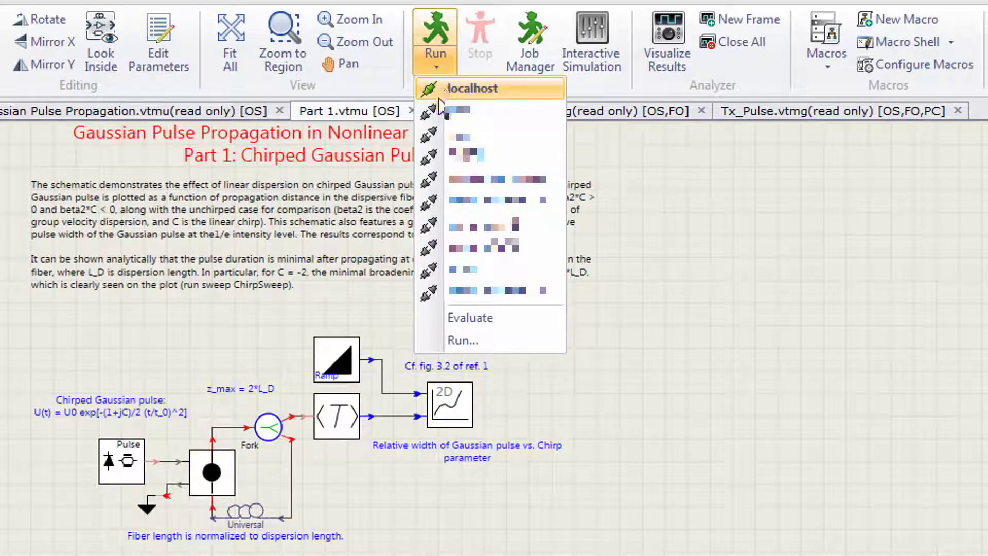
pyautogui.click(486, 317)
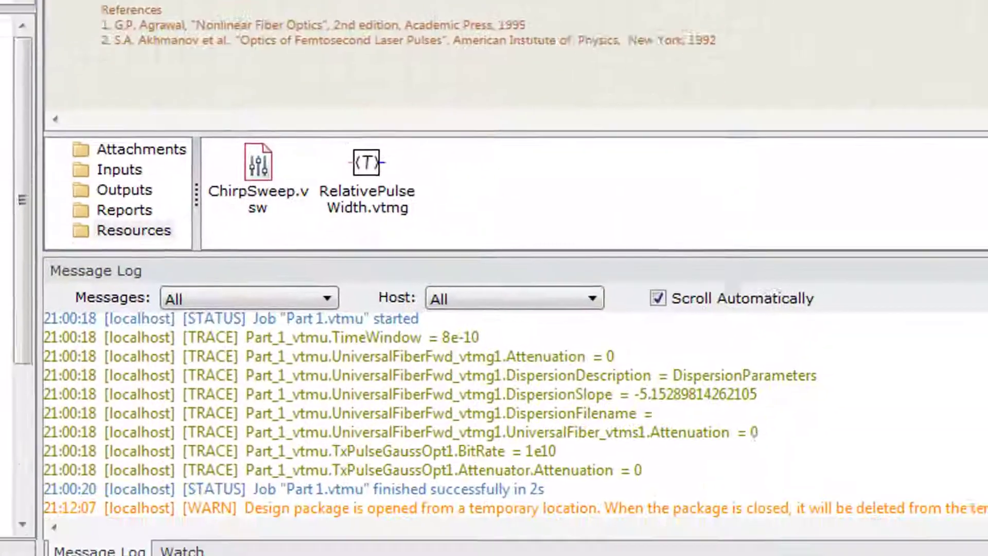